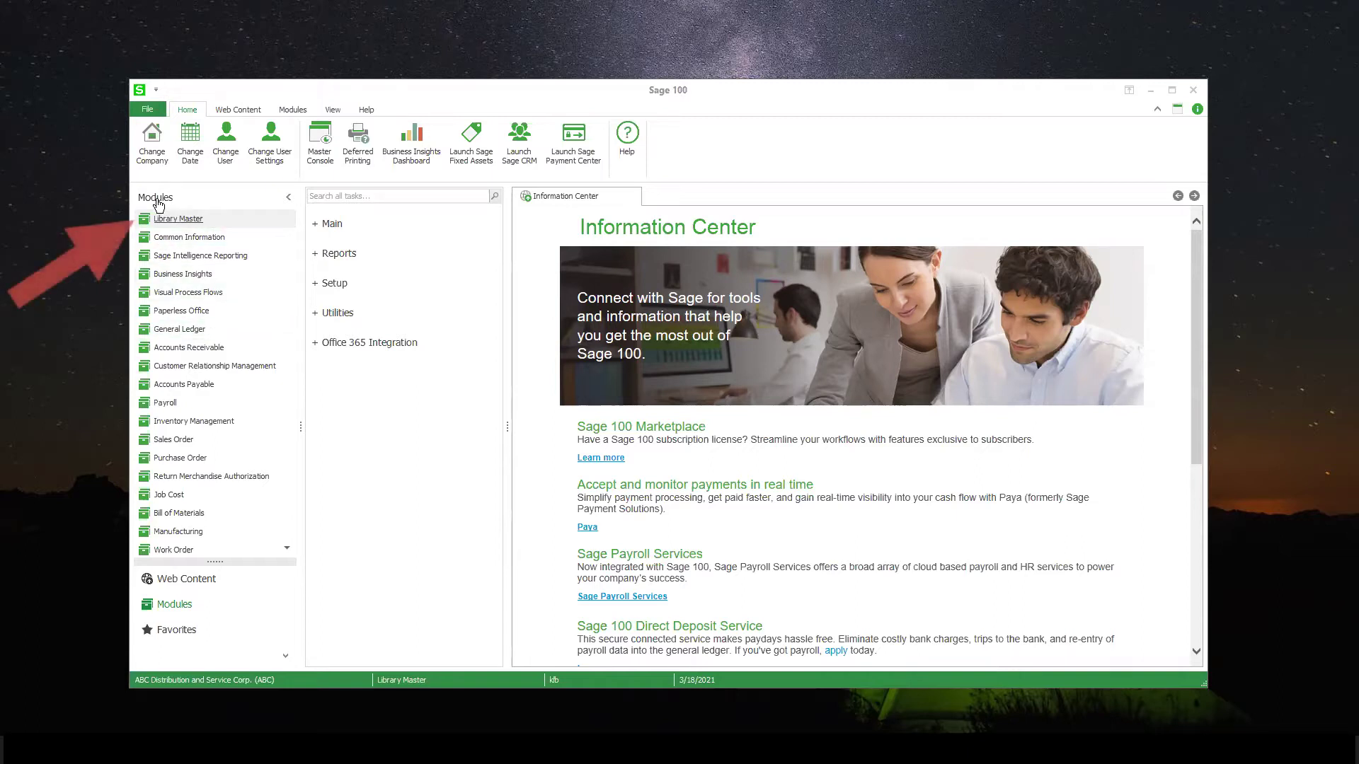
Open User Maintenance under Library Master Main and look up the 8 existing user logons
left_click(160, 223)
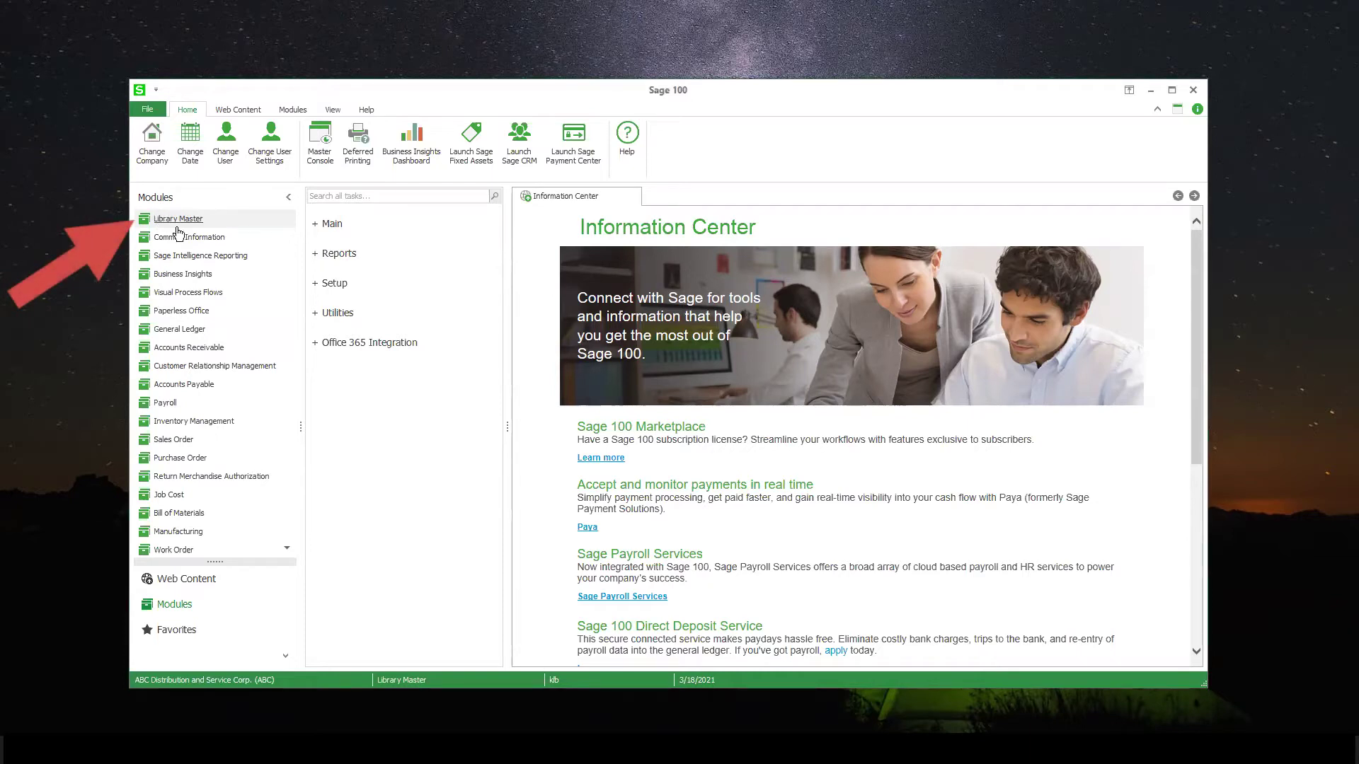
left_click(331, 224)
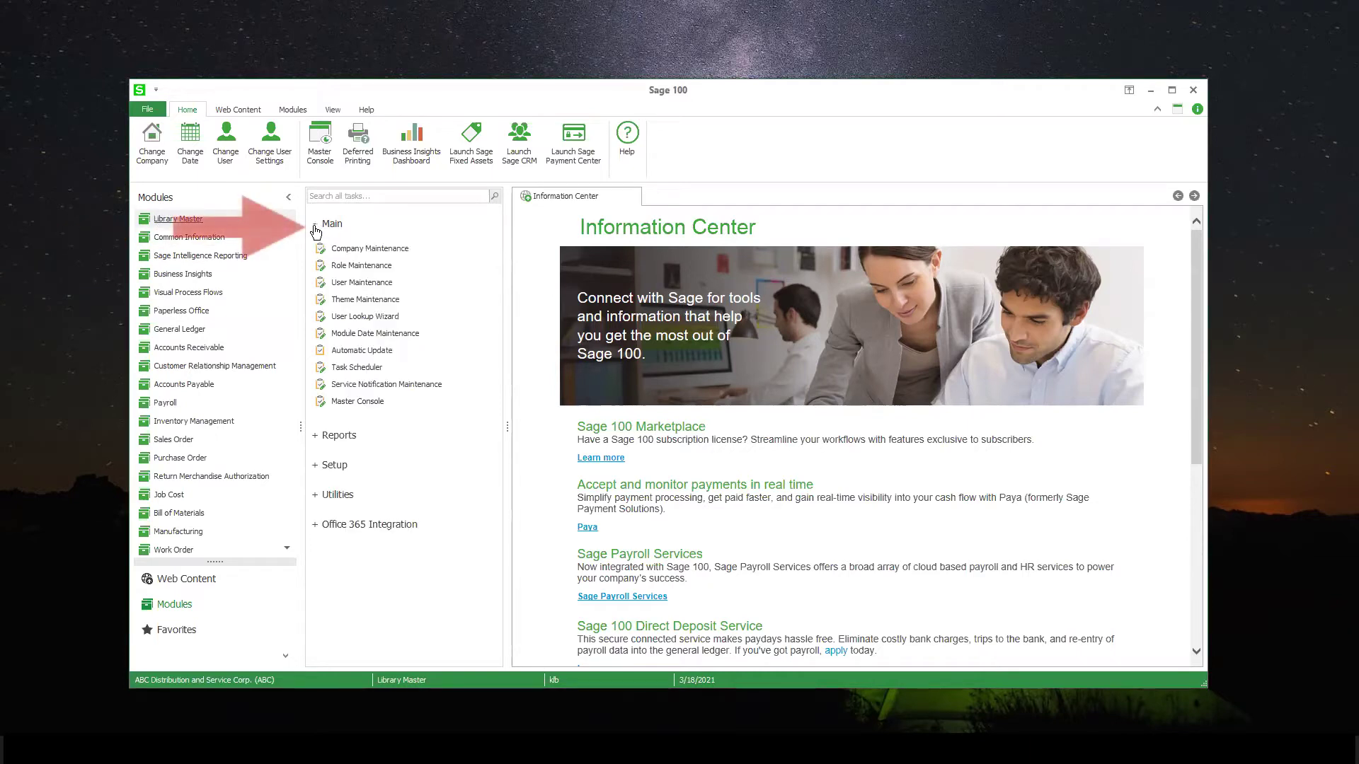
left_click(357, 281)
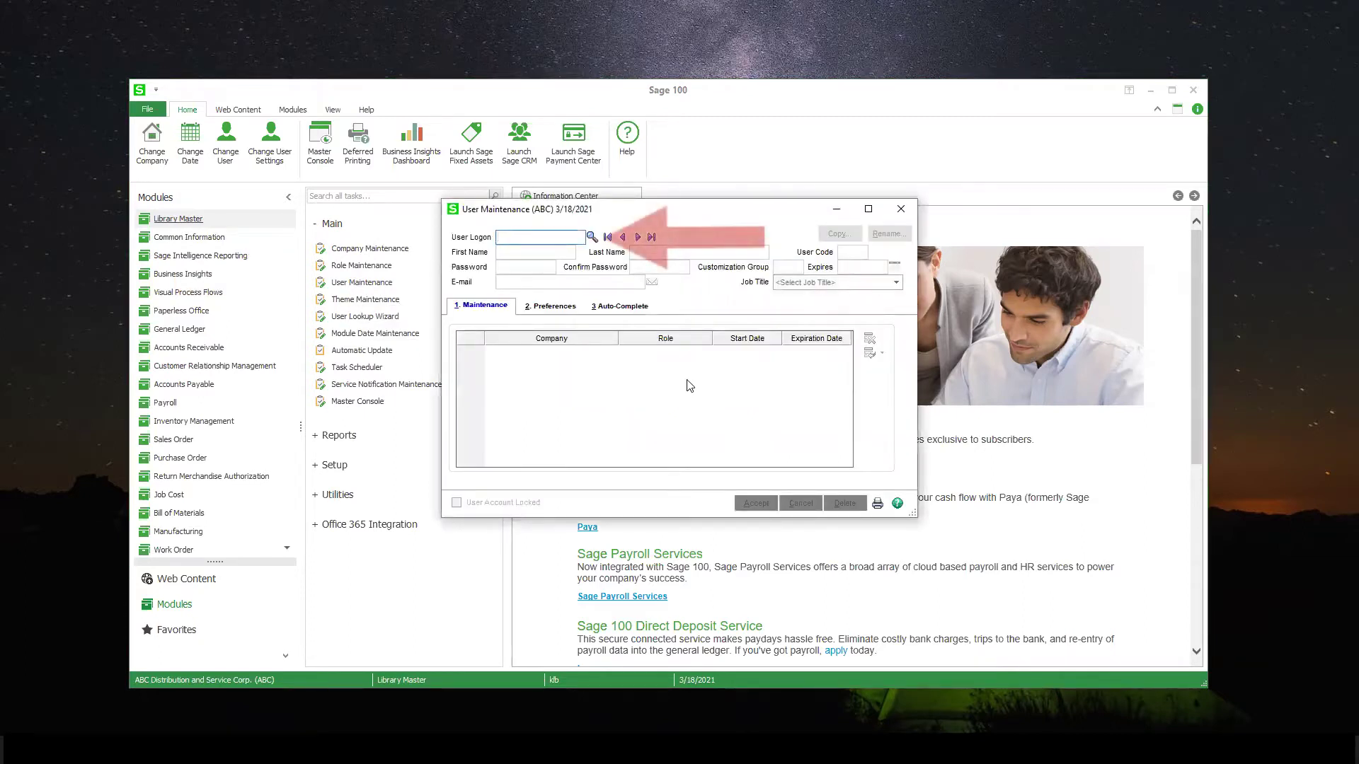
left_click(592, 237)
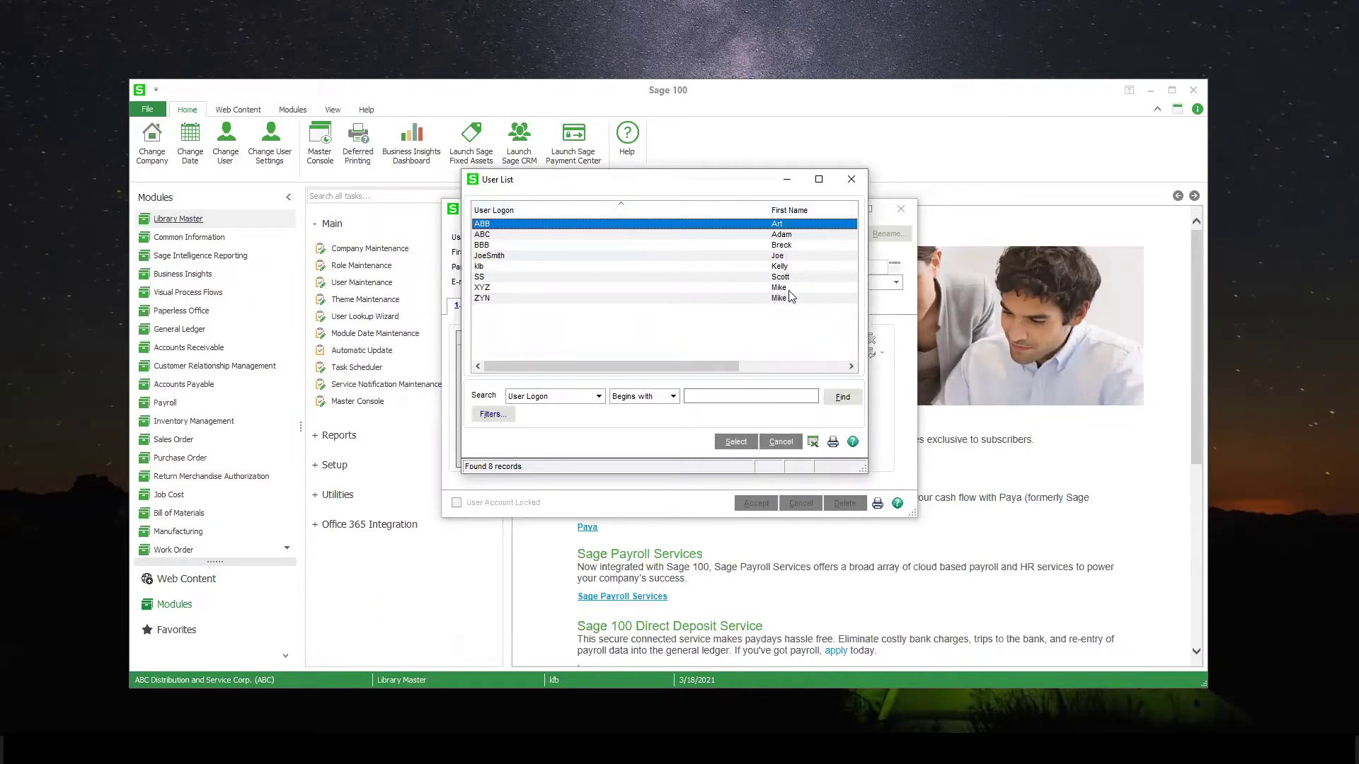
left_click(775, 443)
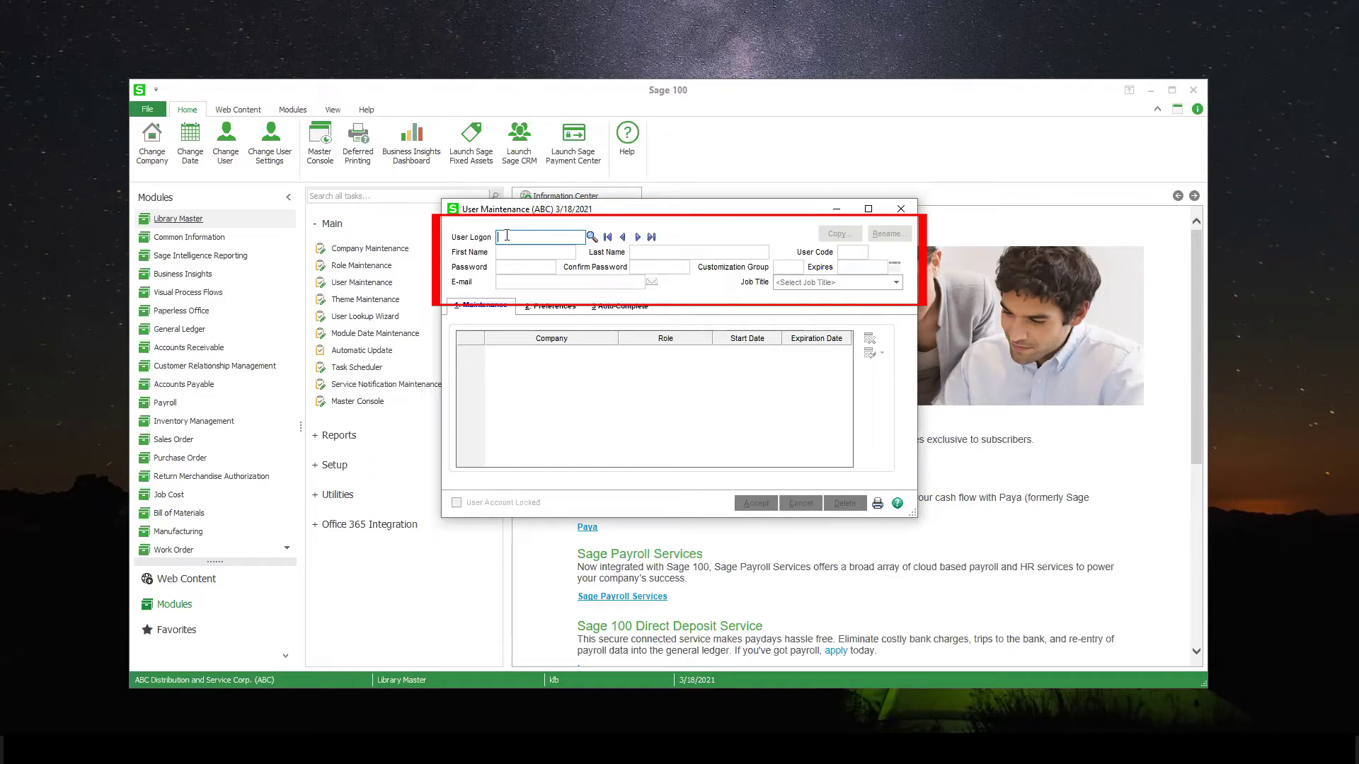
Enter the new user's logon, first and last name, user code and e-mail address
type("MMB")
key("Tab")
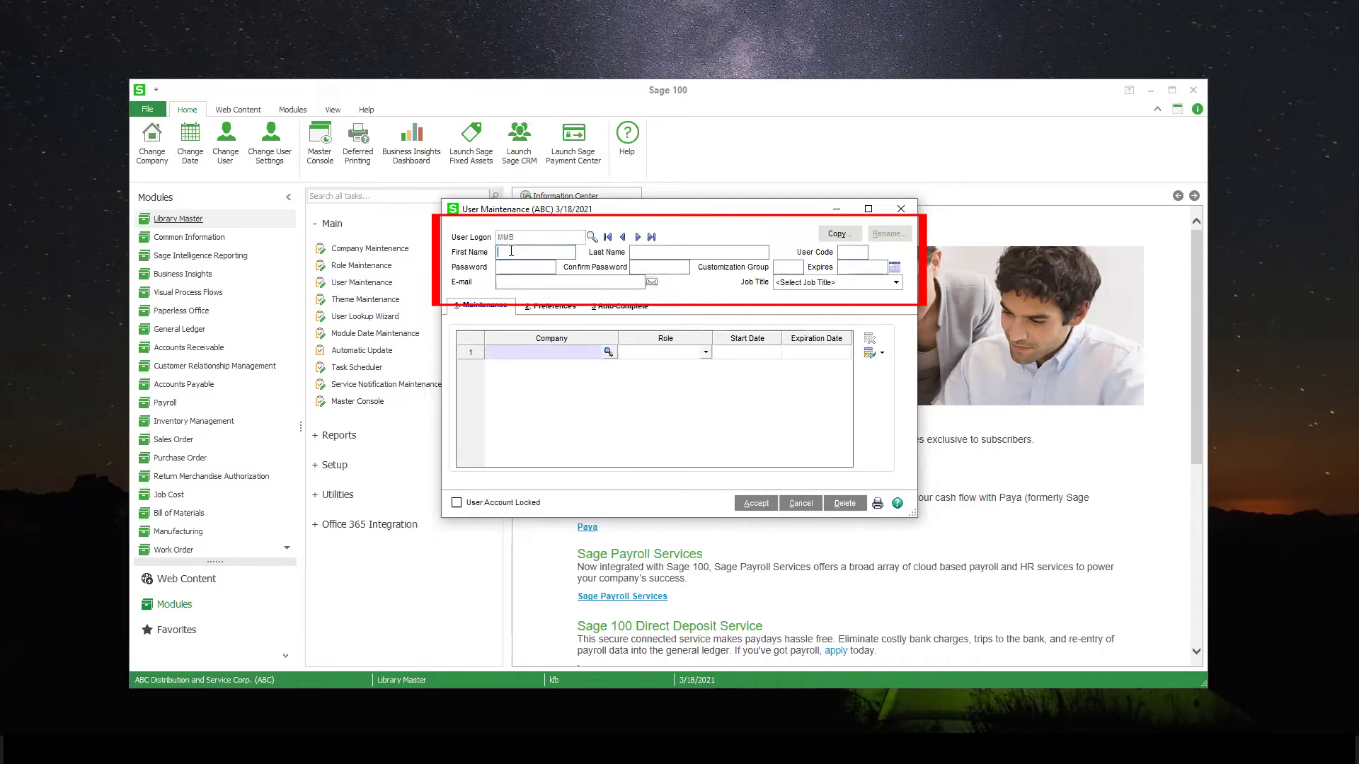
type("MMB")
left_click(519, 267)
left_click(522, 282)
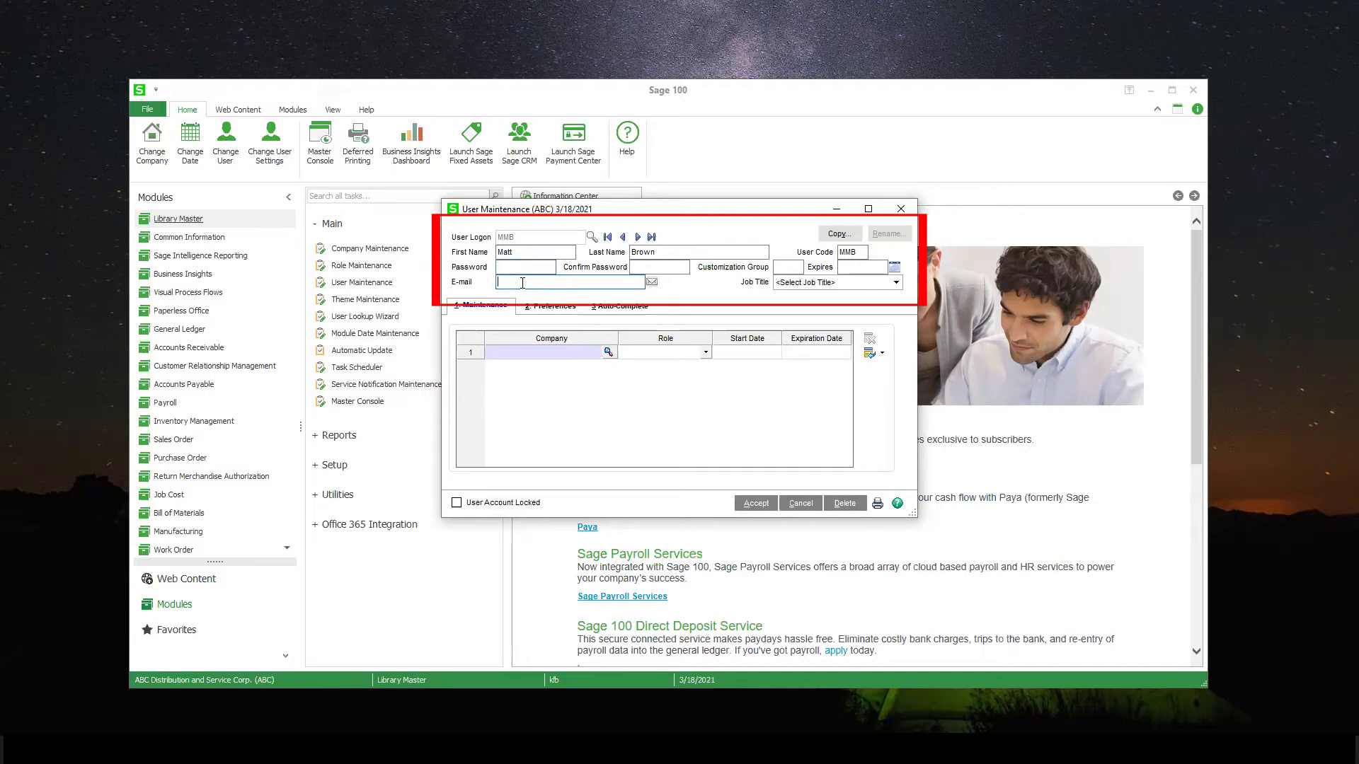
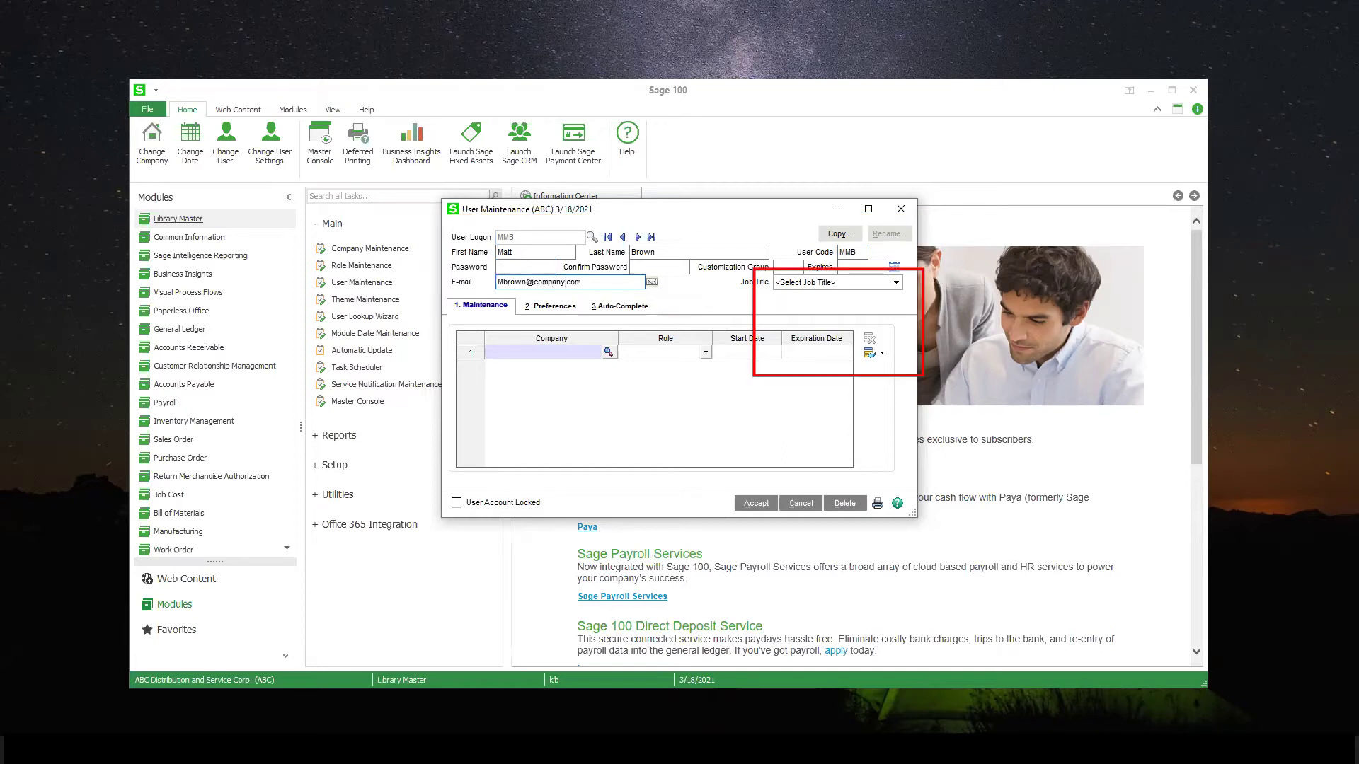
key("Tab")
Choose Salesperson from the Job Title list
left_click(896, 283)
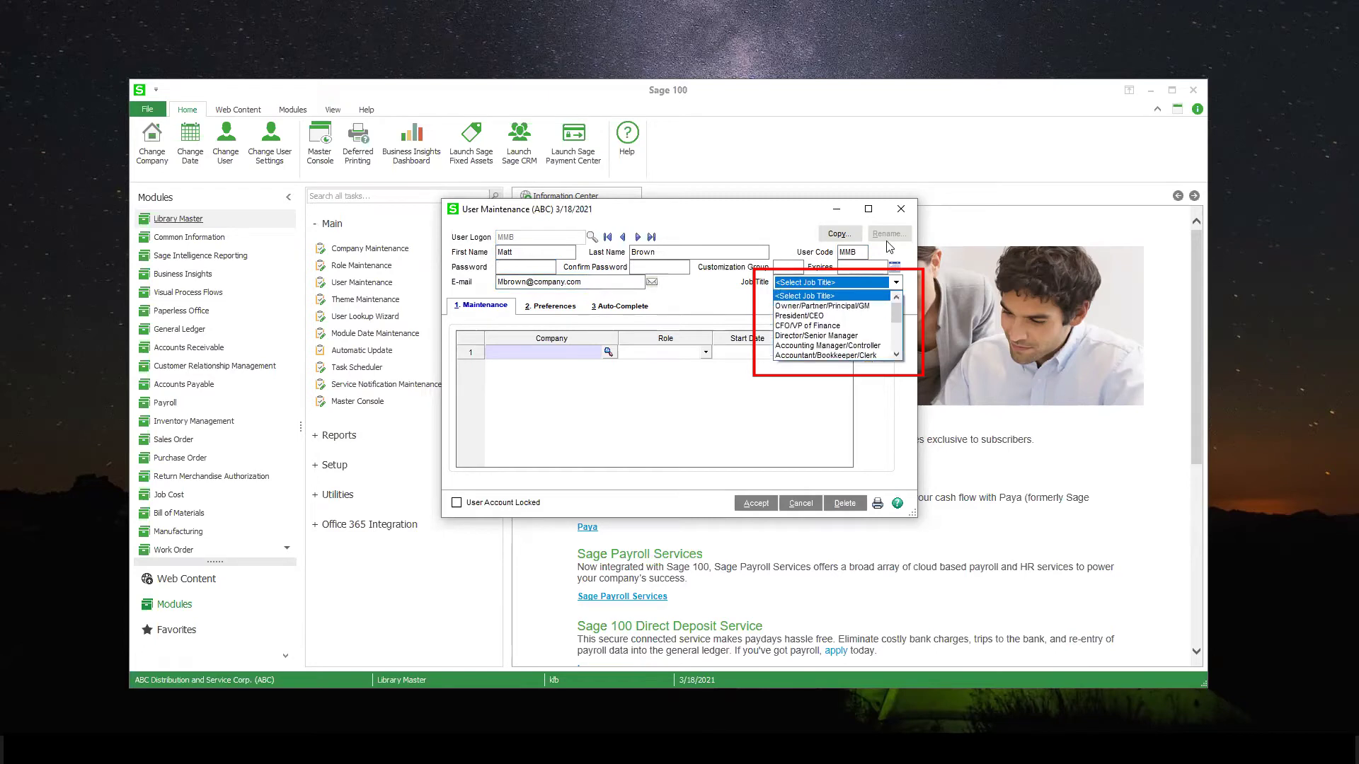
left_click(897, 354)
left_click(897, 354)
left_click(814, 320)
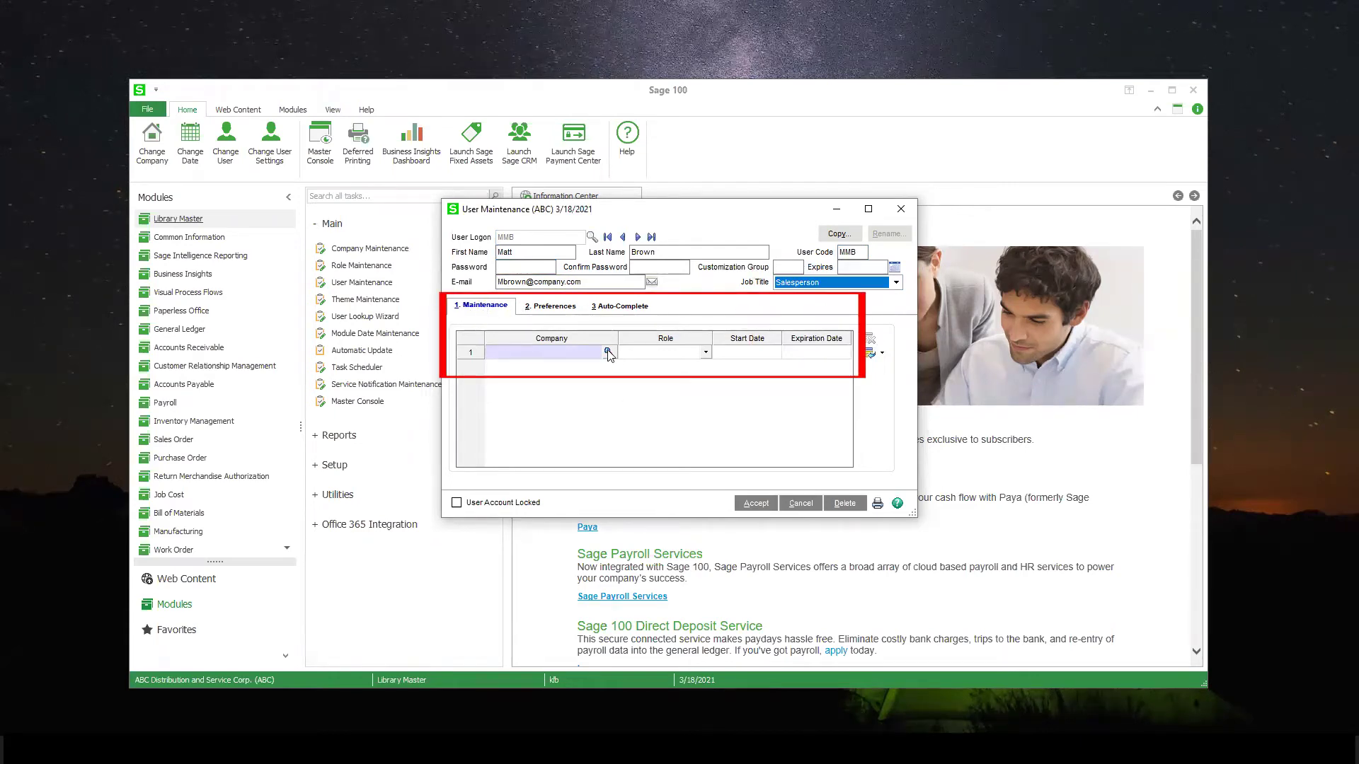
Assign American Business Expressions (ABX) in row 1 with the All Access role
left_click(608, 352)
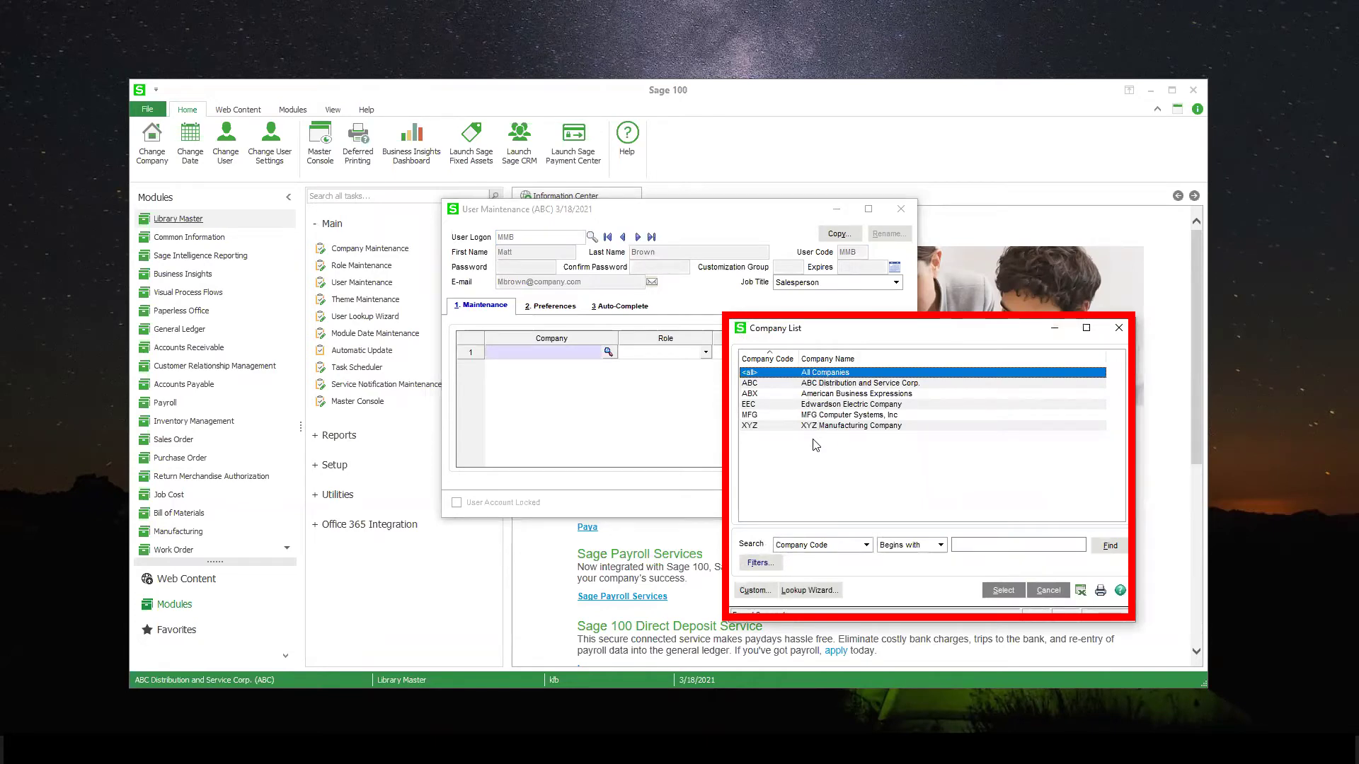
left_click(808, 395)
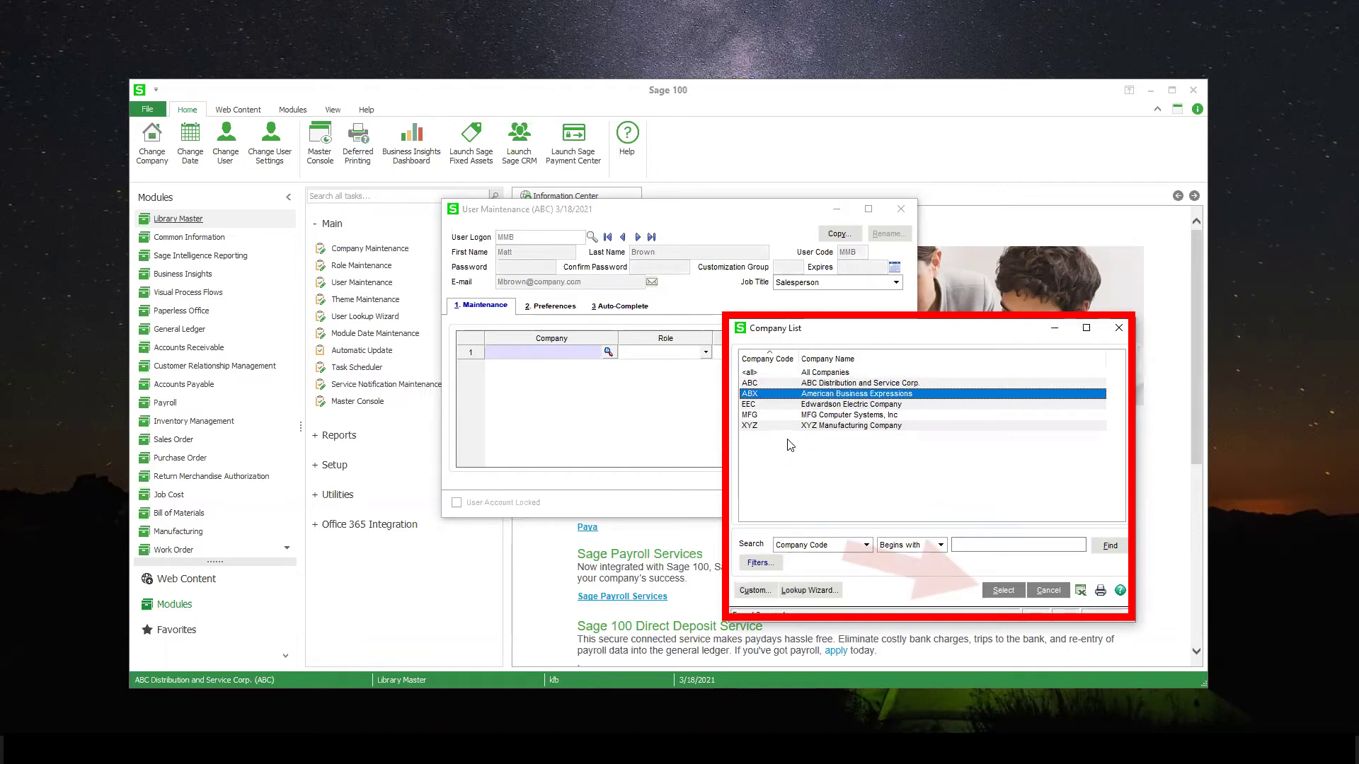
left_click(1008, 593)
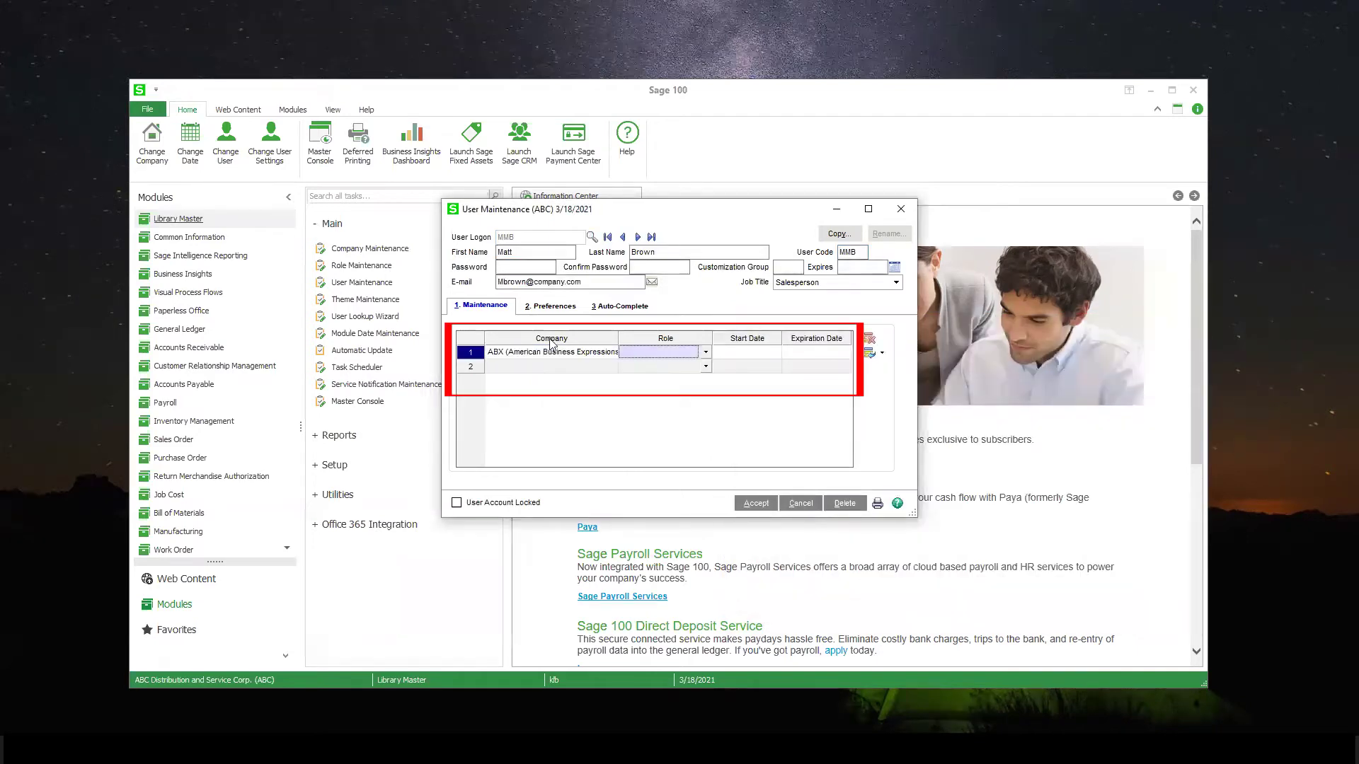
left_click(705, 352)
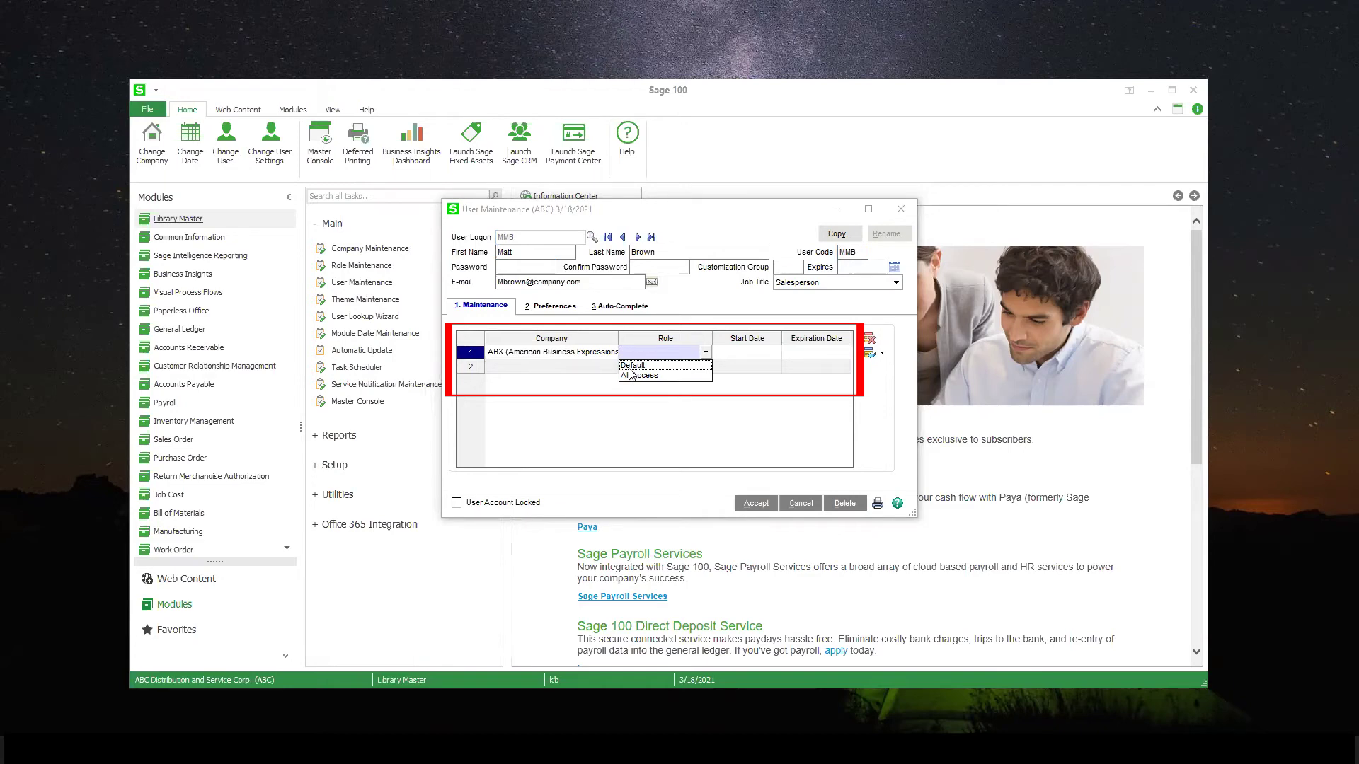
left_click(632, 375)
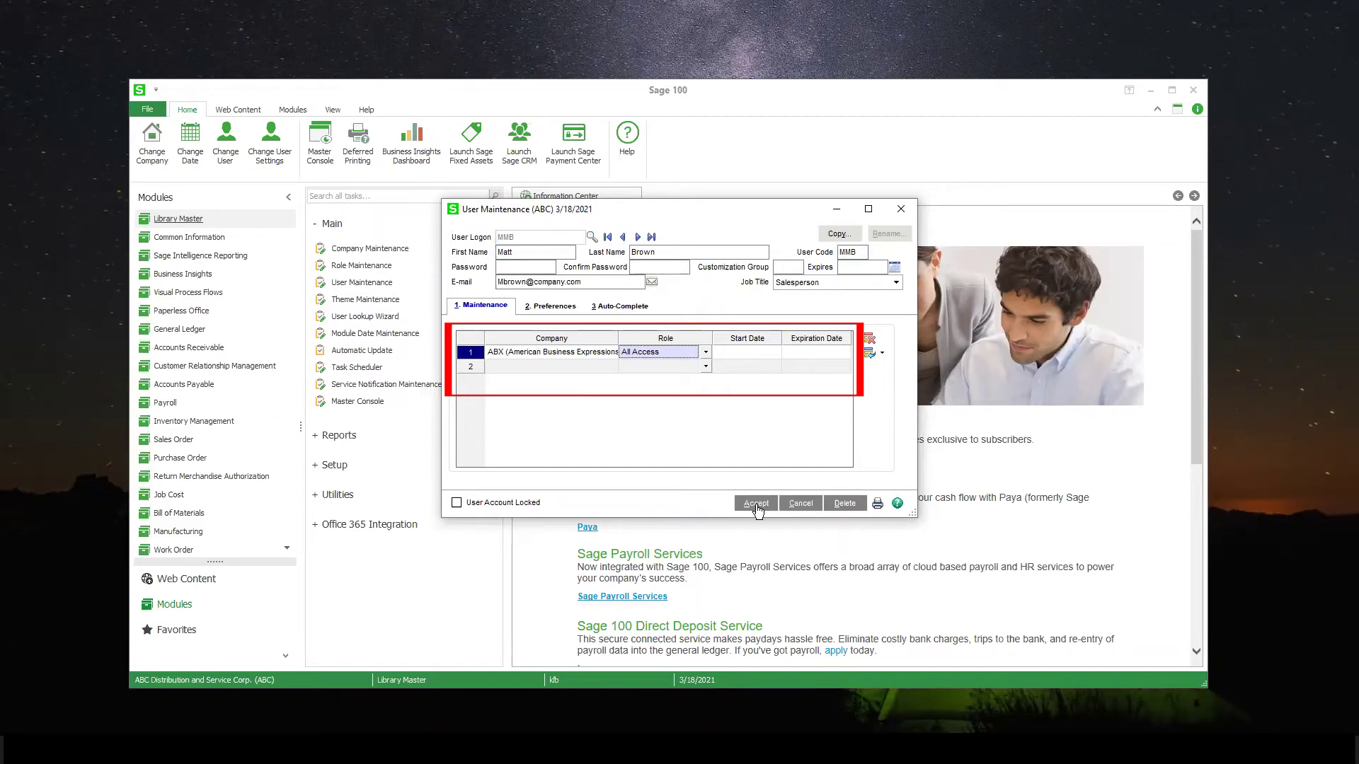
left_click(587, 368)
Add MFG Computer Systems, Inc in row 2 with the All Access role
left_click(609, 366)
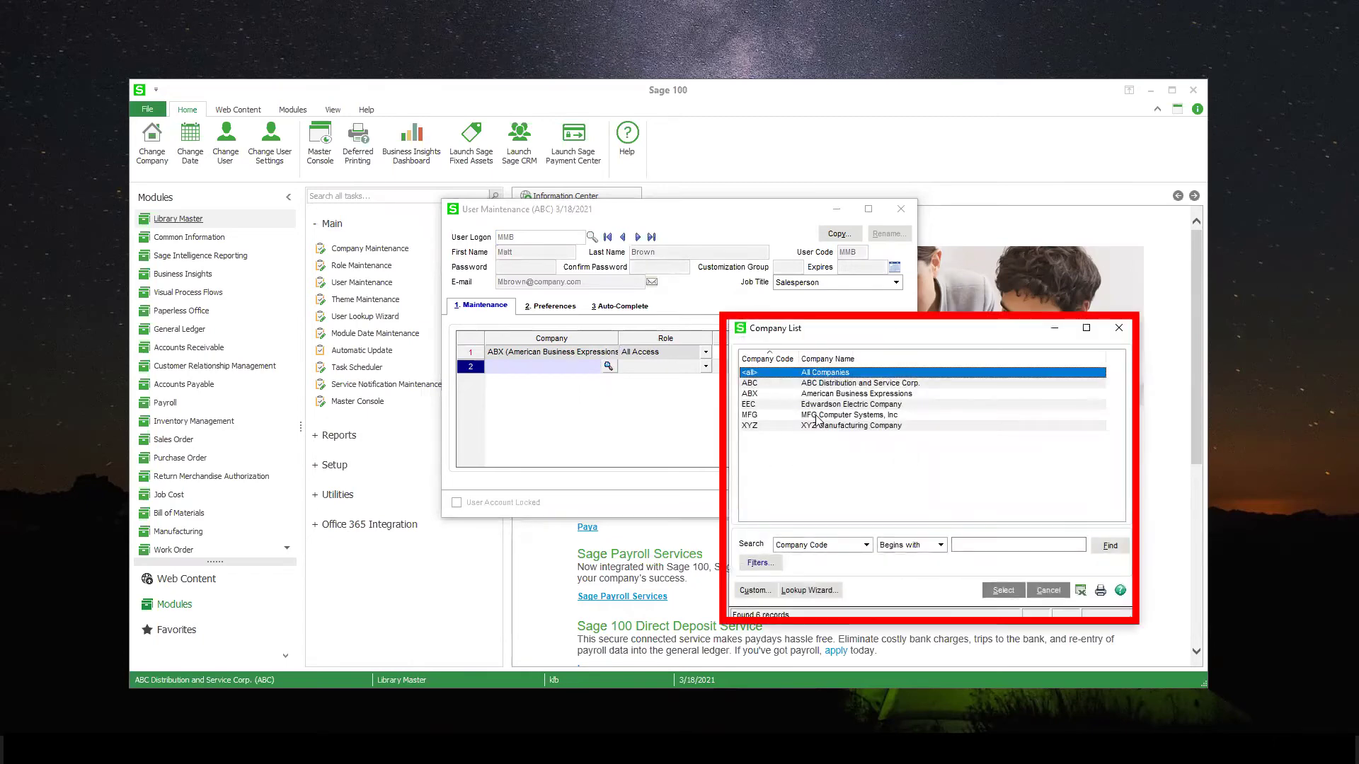
left_click(815, 416)
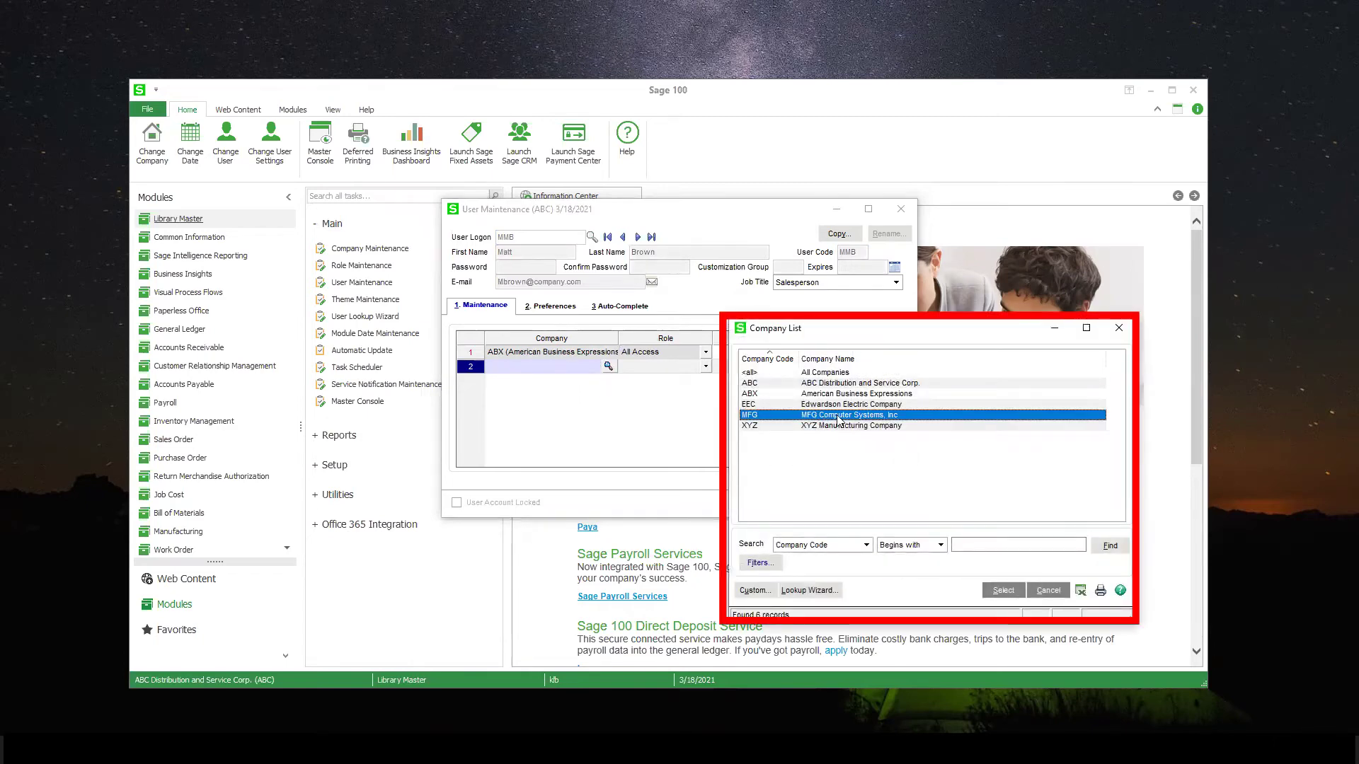
left_click(1004, 591)
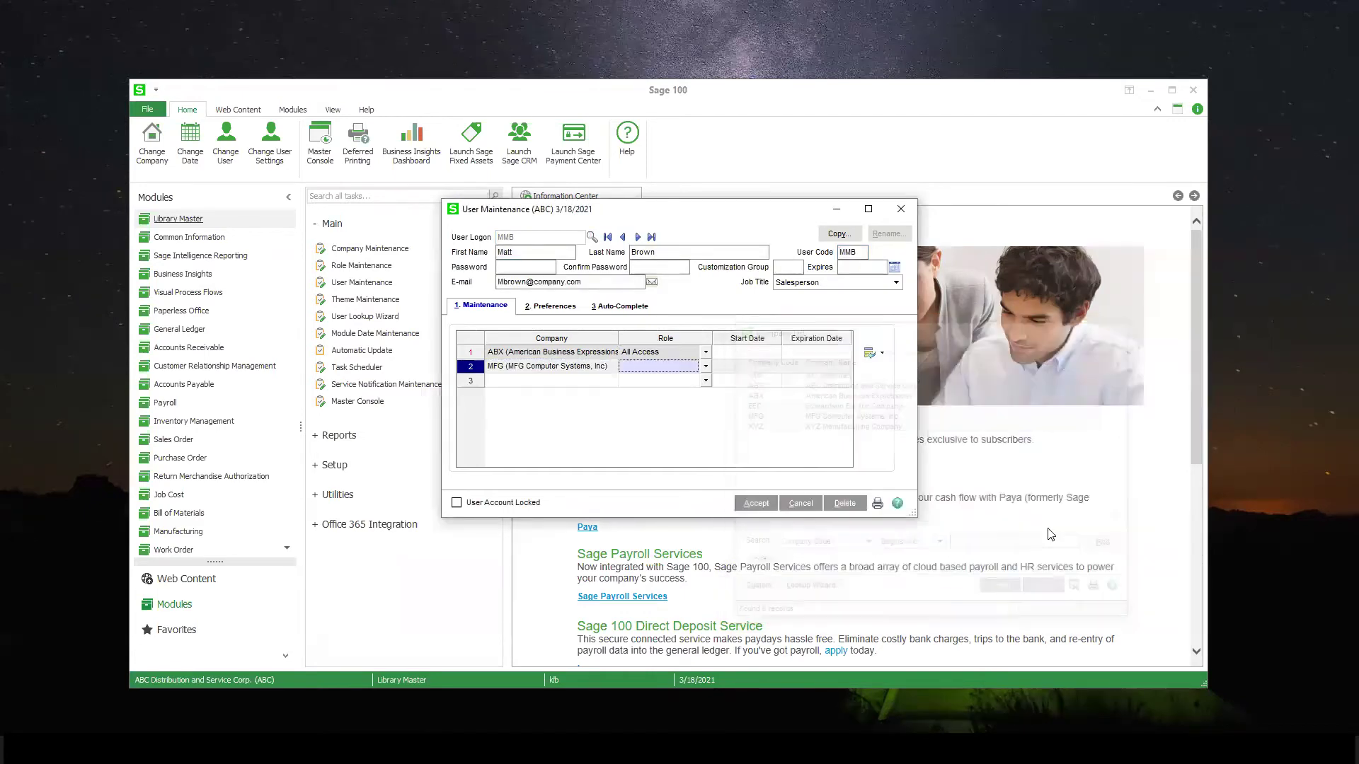
key("alt+Down")
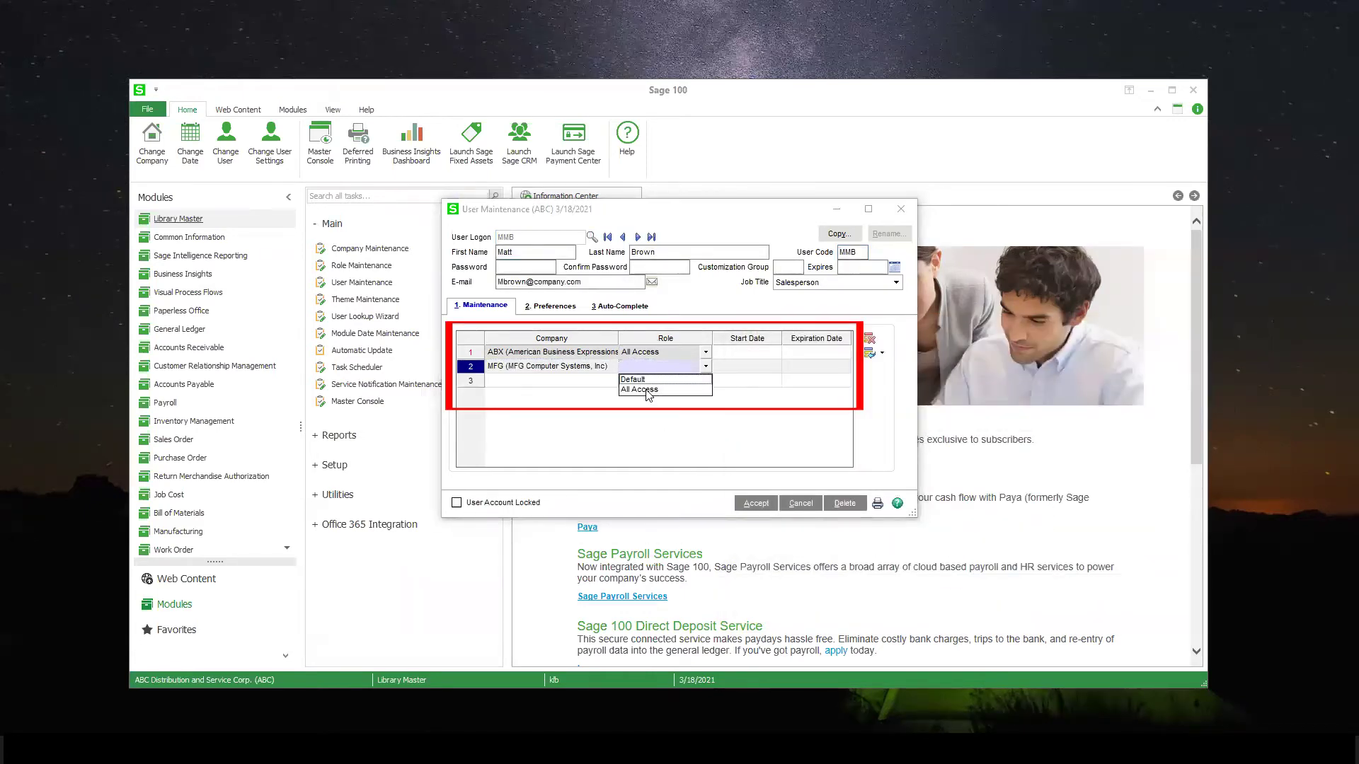
left_click(649, 395)
left_click(738, 368)
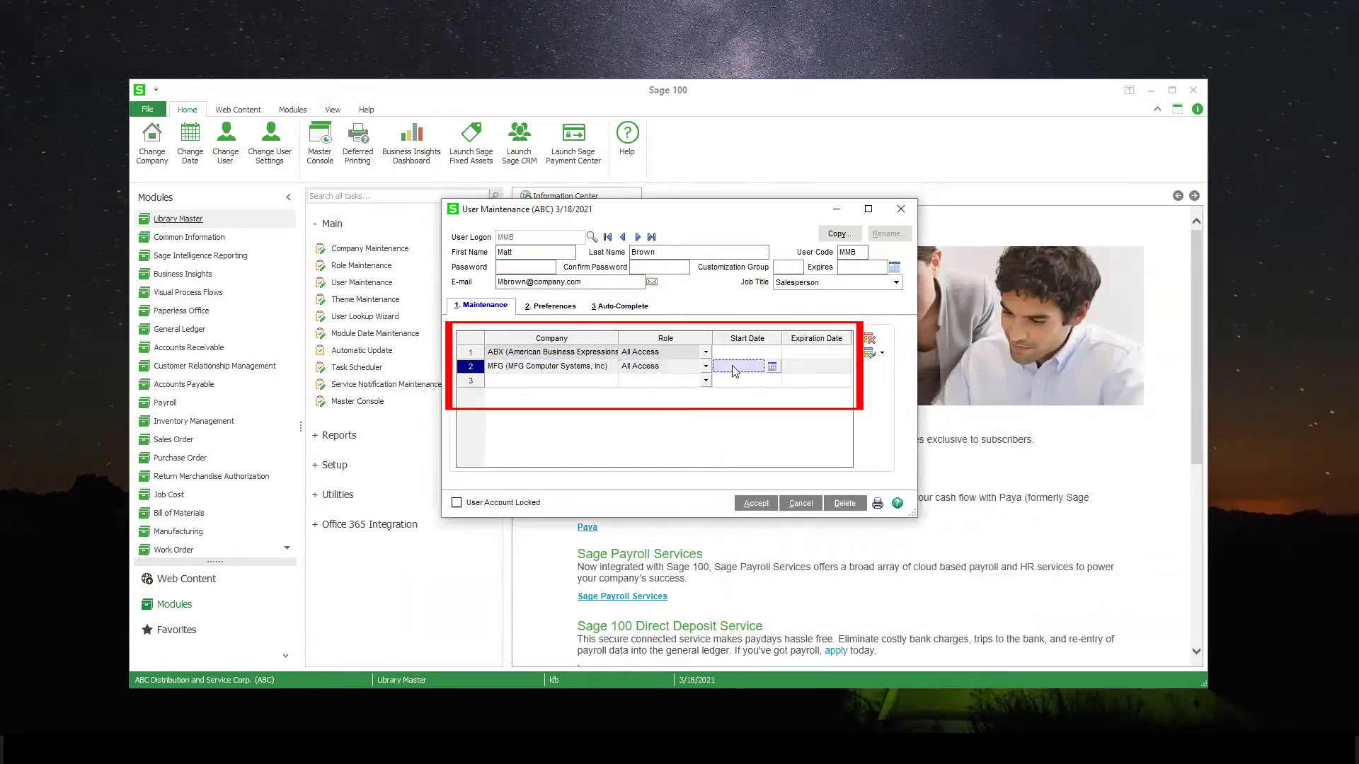
left_click(771, 367)
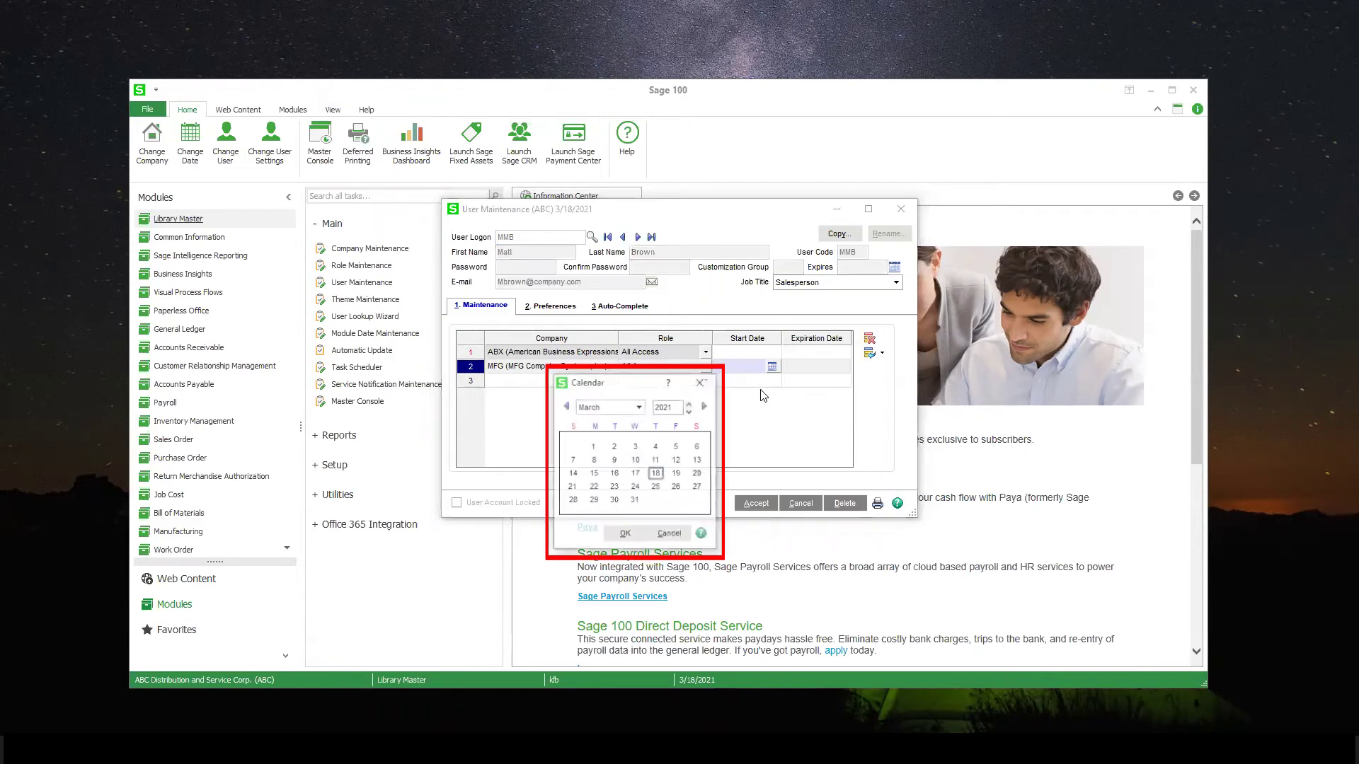
Set the MFG assignment's start date to 3/18/2021 and expiration date to 3/18/2022
double_click(656, 469)
left_click(842, 367)
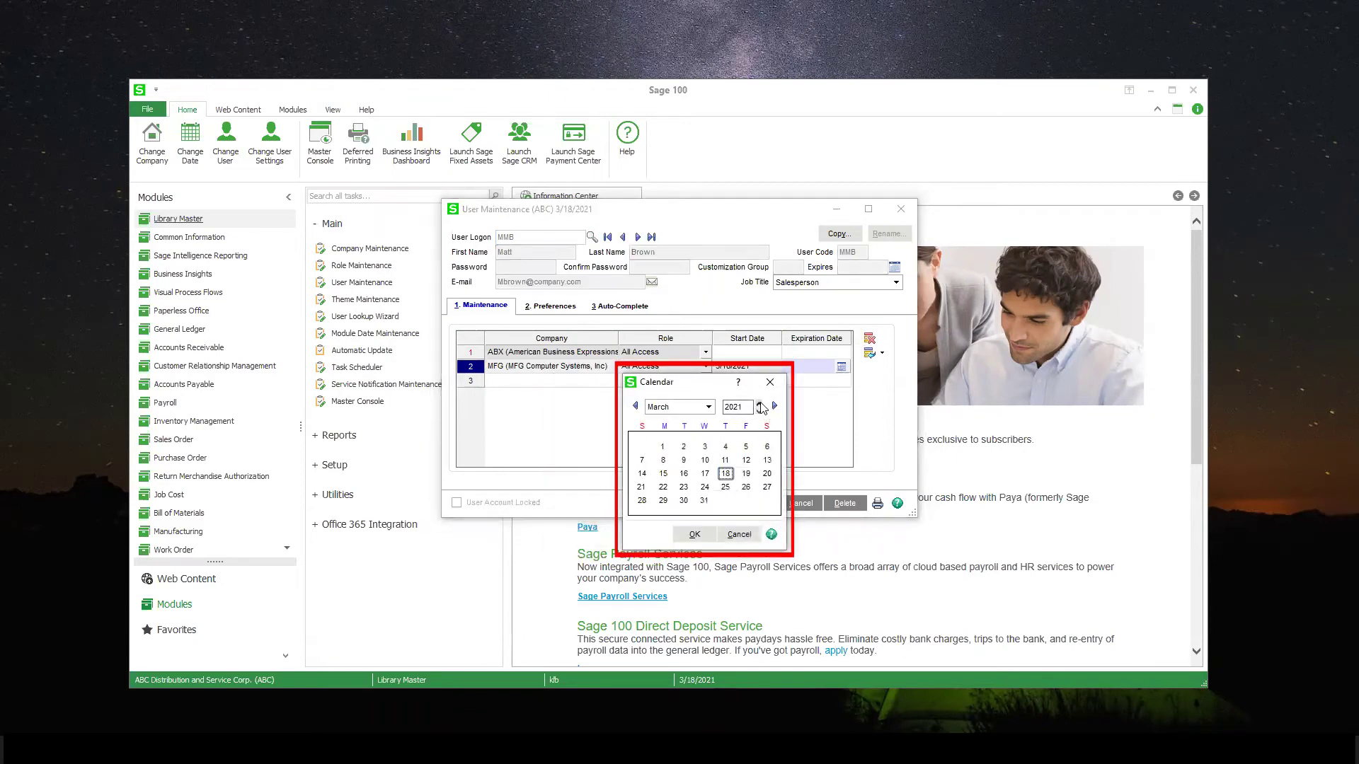
left_click(758, 402)
double_click(746, 474)
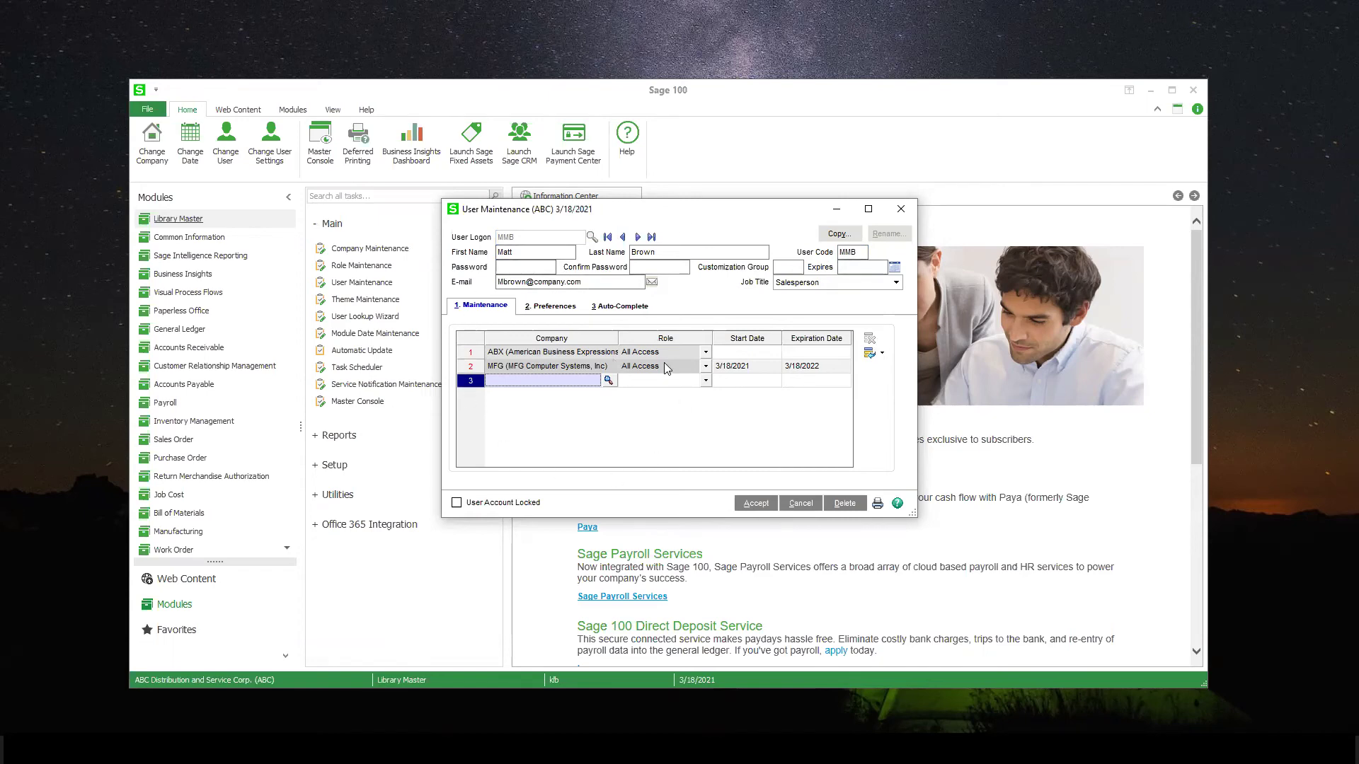
Accept the new user, reload it from the 9-record User Logon lookup to verify, then cancel
left_click(755, 504)
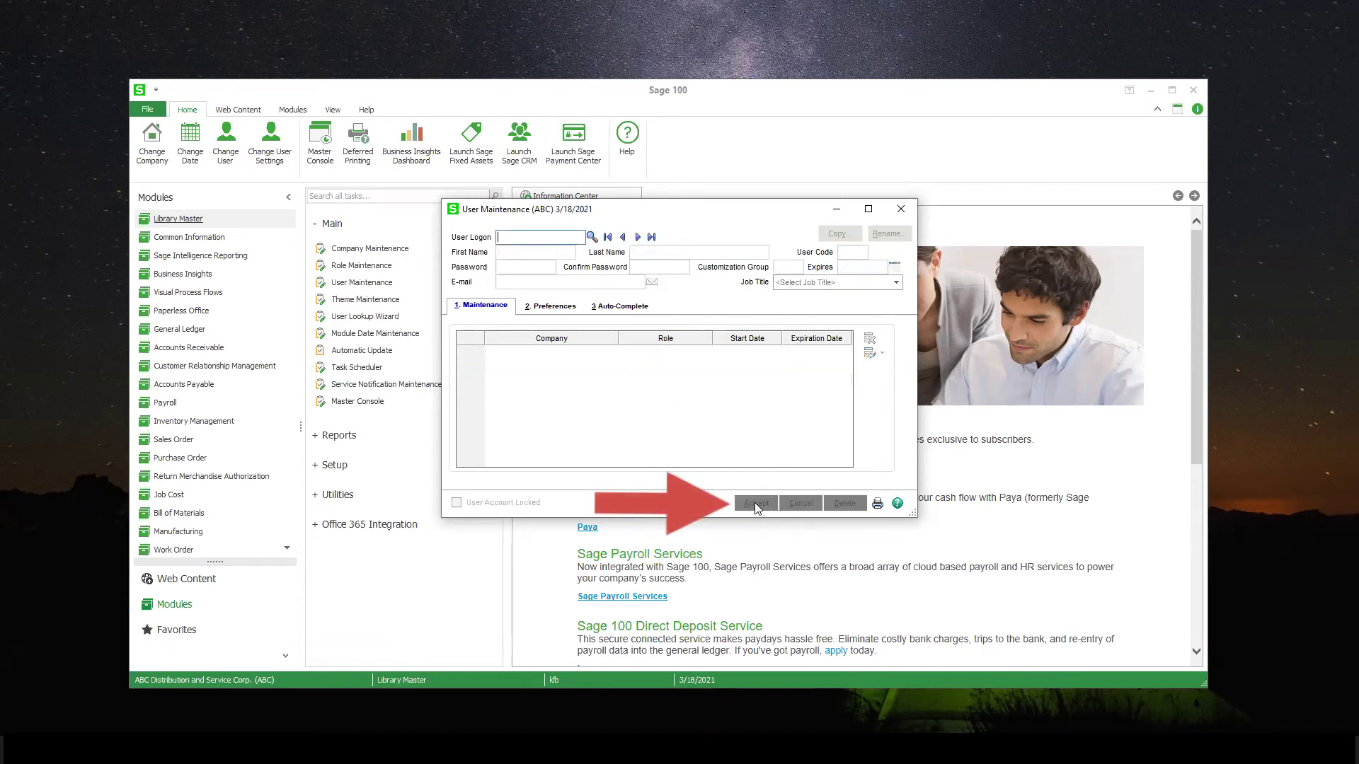
left_click(592, 237)
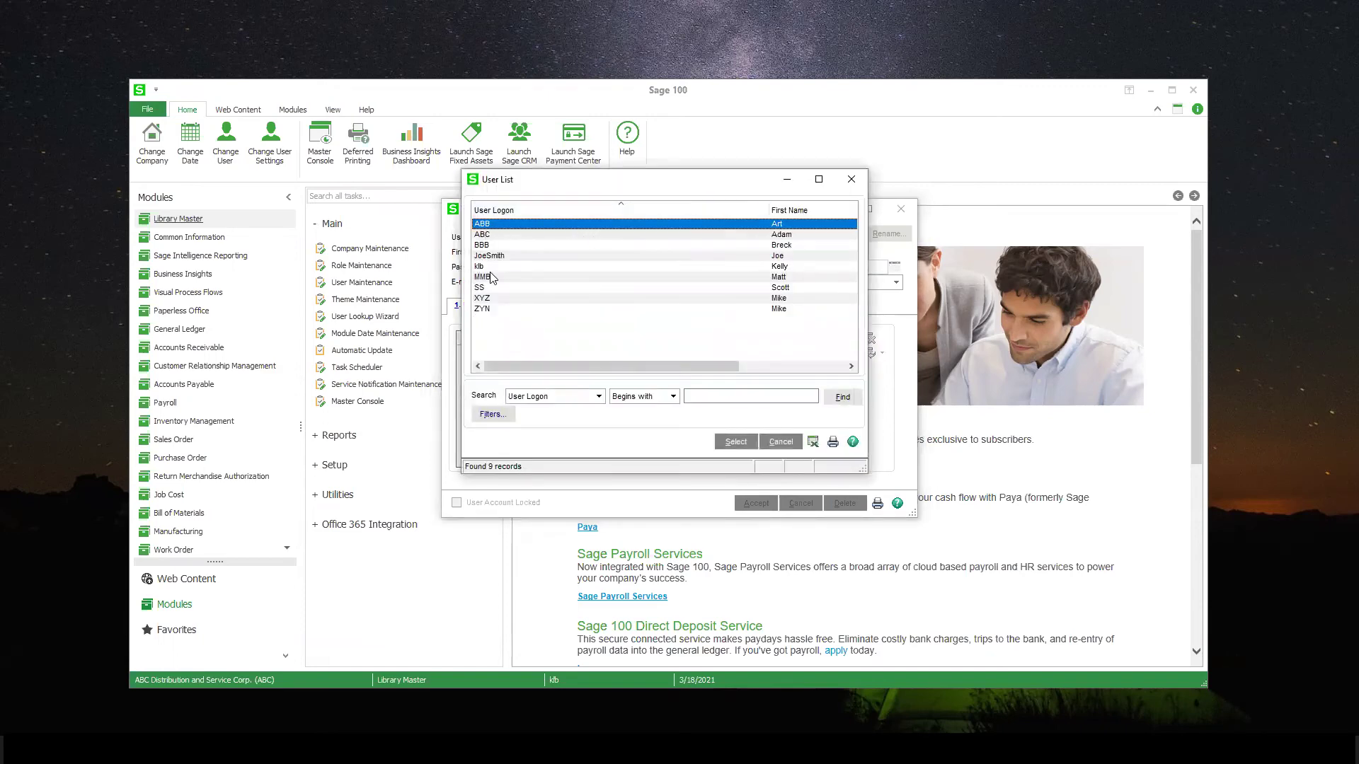
left_click(784, 276)
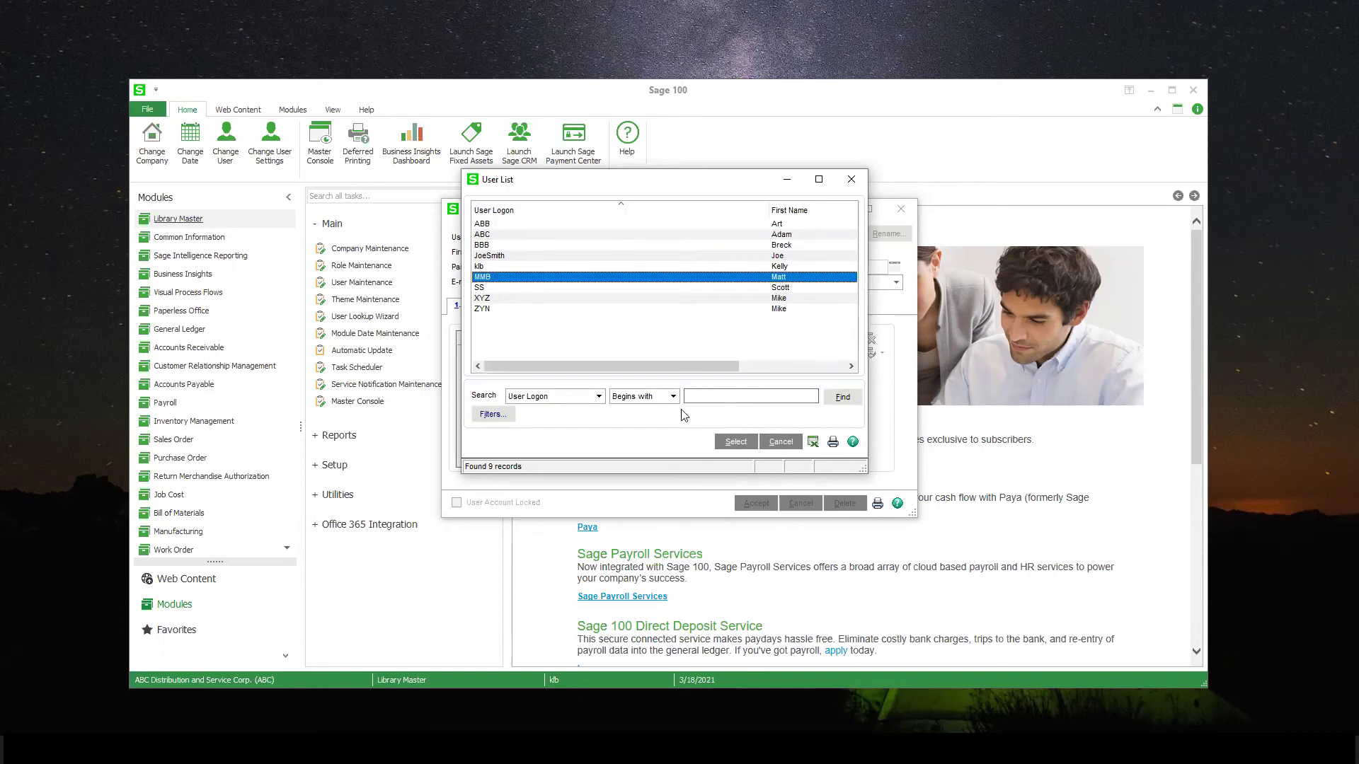
left_click(736, 442)
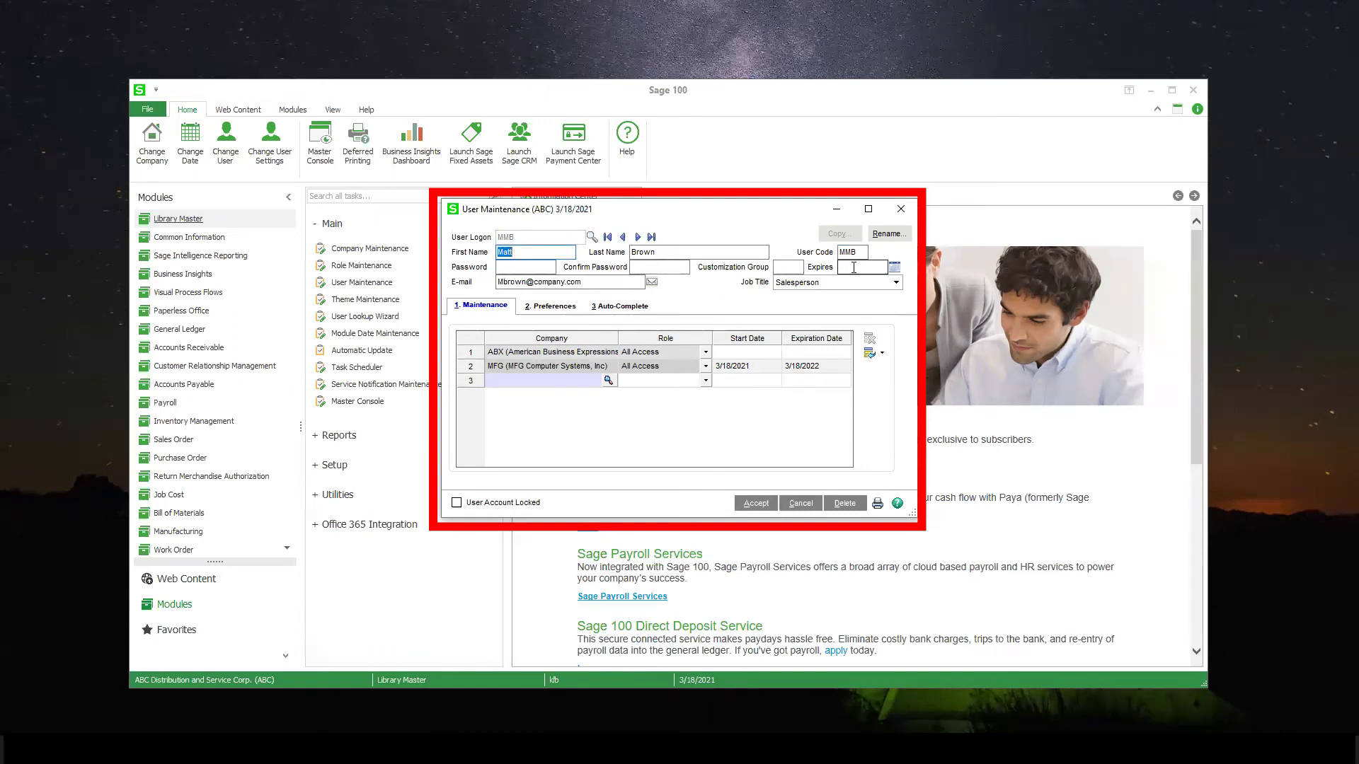
left_click(797, 504)
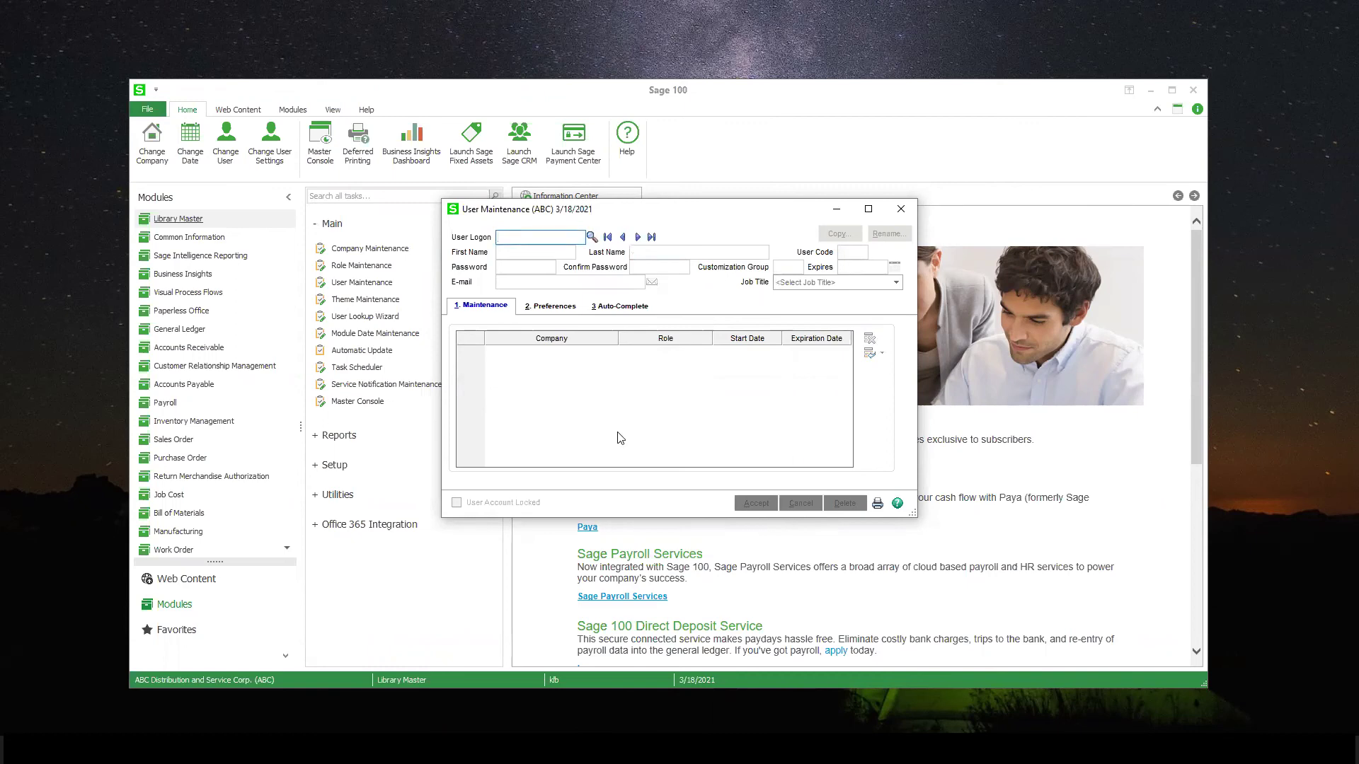